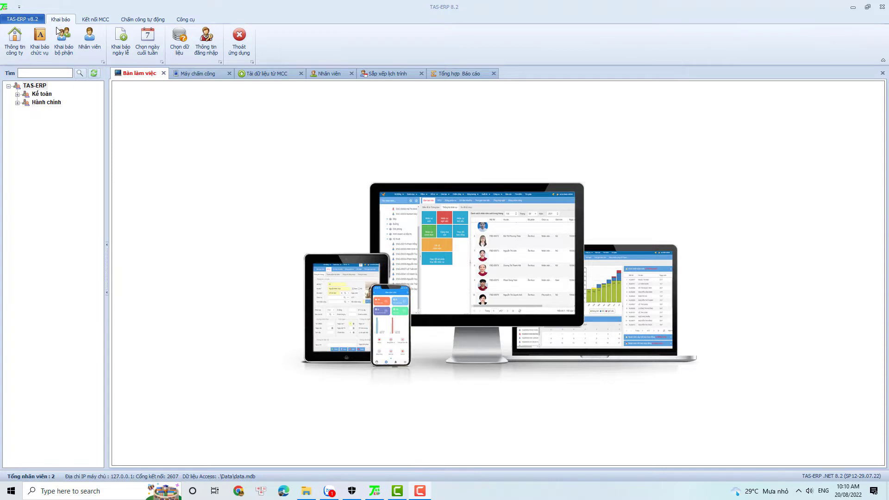
Step: Add a department named "Công Nhân" directly under TAS-ERP and save it
click(61, 44)
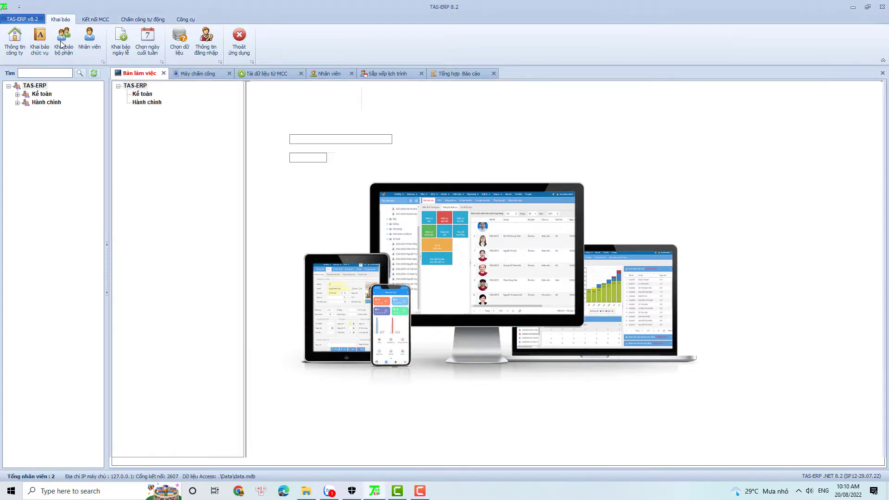
click(137, 86)
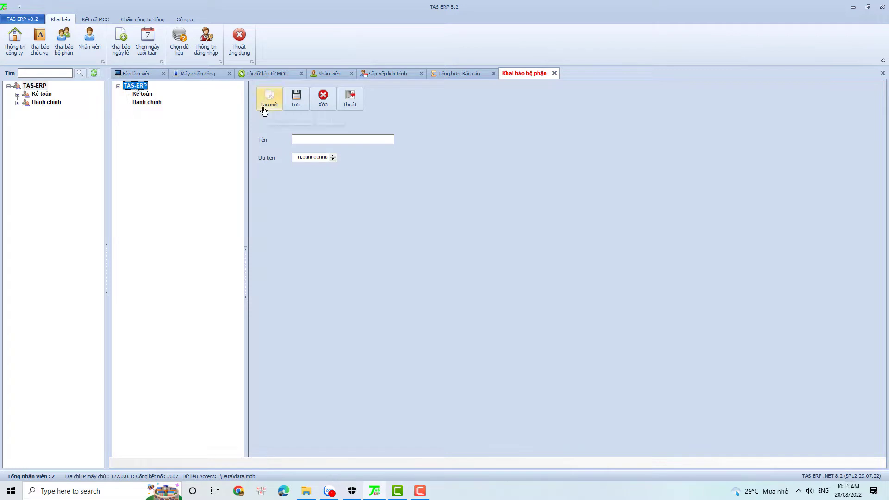
click(264, 110)
text(Công Nhân)
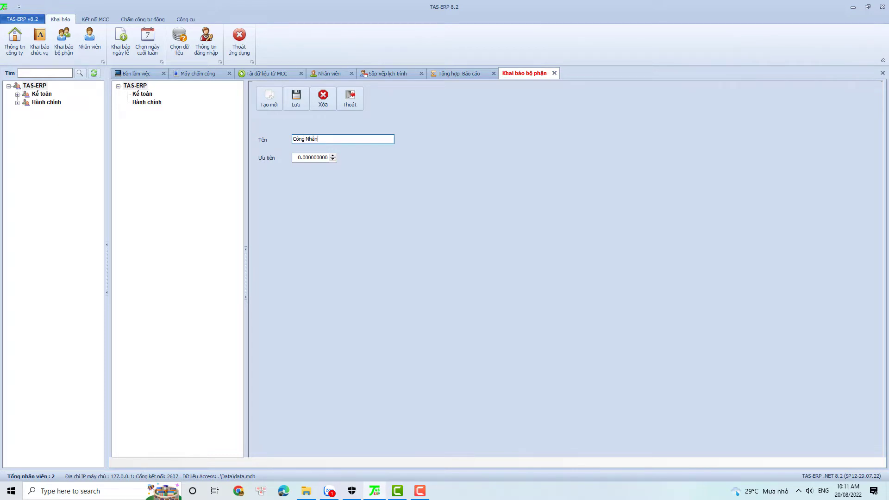
click(295, 107)
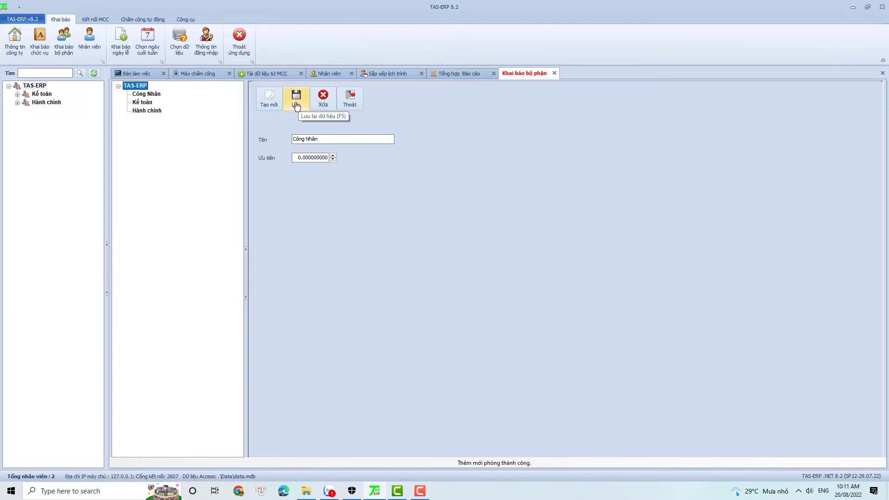
Step: Add and save a sub-department named "Kế toán kho" under Kế toán, and refresh the department tree
click(139, 105)
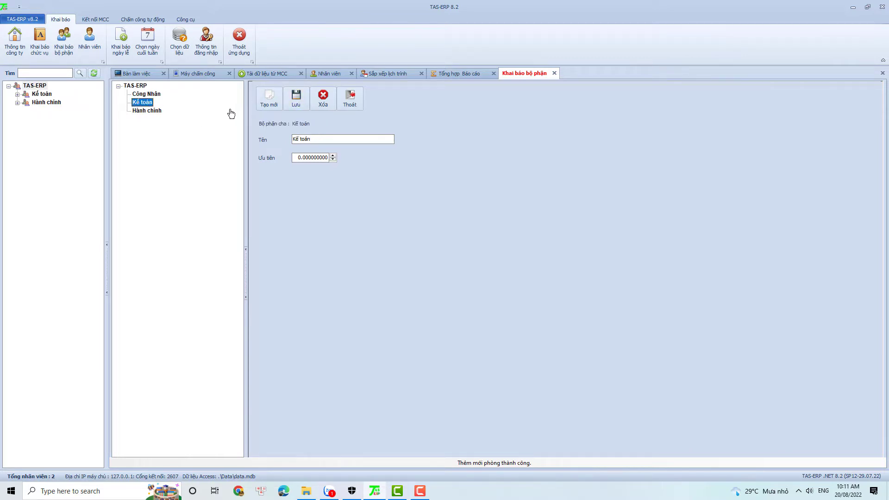
click(269, 98)
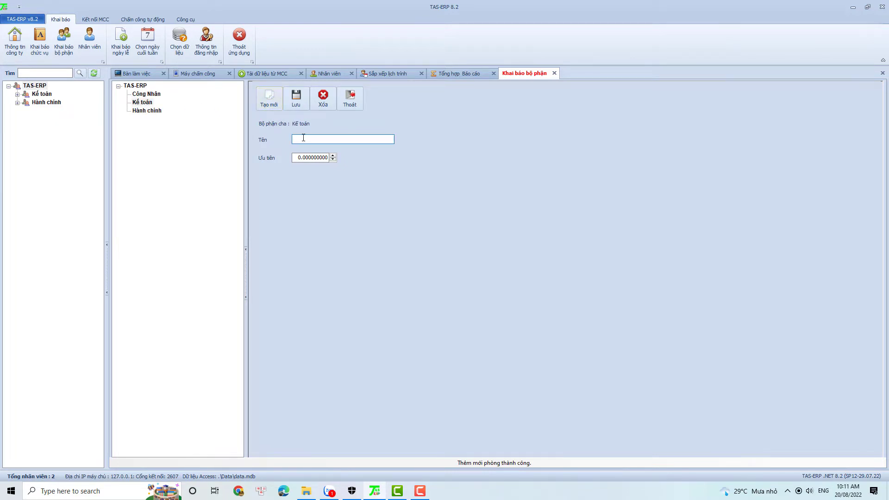
text(Ke)
text( toán kho)
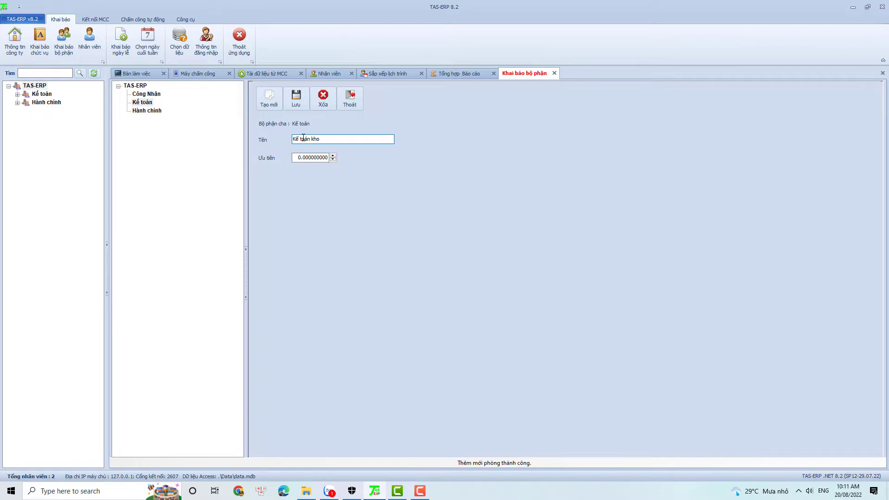
click(298, 101)
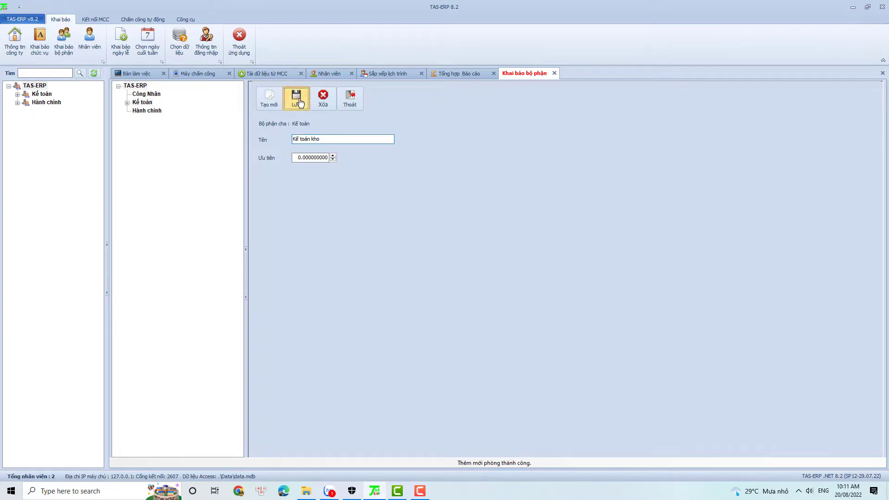
click(97, 74)
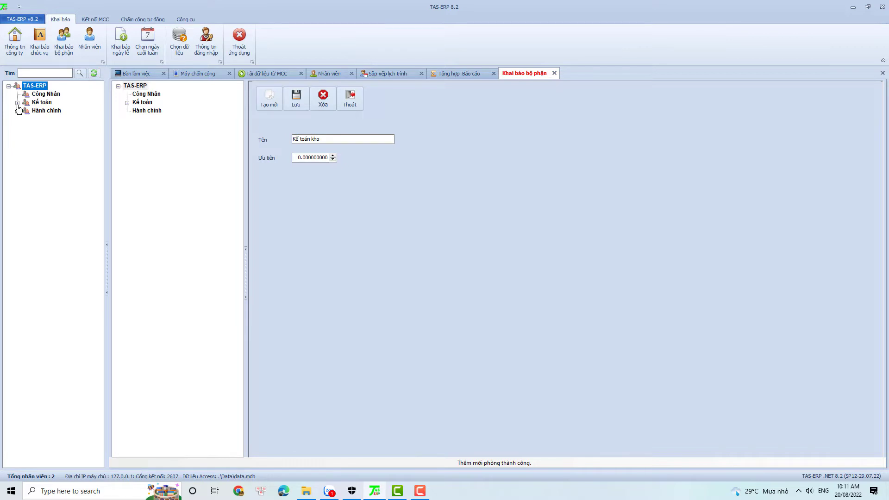
Step: Open the job position declarations, add a position named "Kế toán trưởng" and save it
click(40, 55)
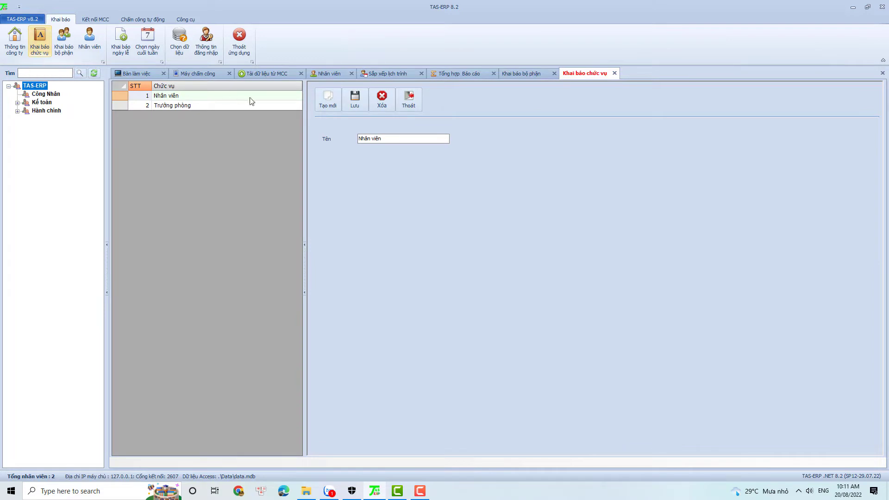
click(328, 99)
click(372, 138)
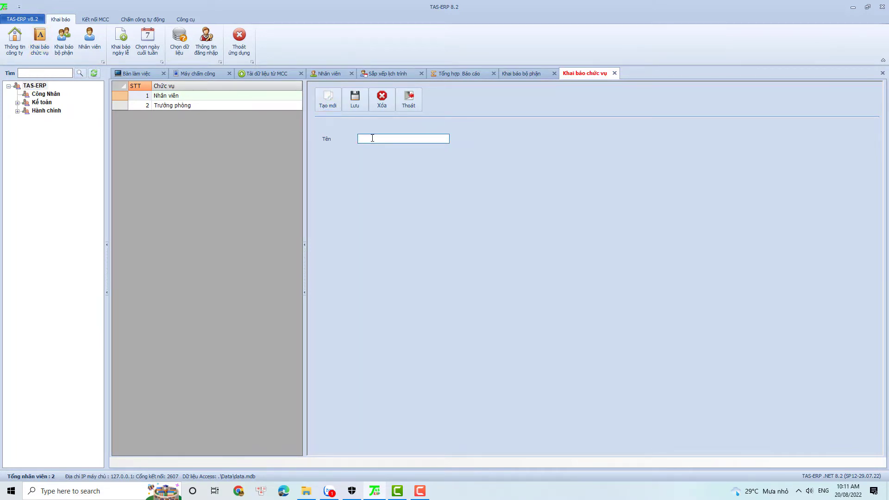
text(Kế)
text( toan)
text( truowng)
click(355, 102)
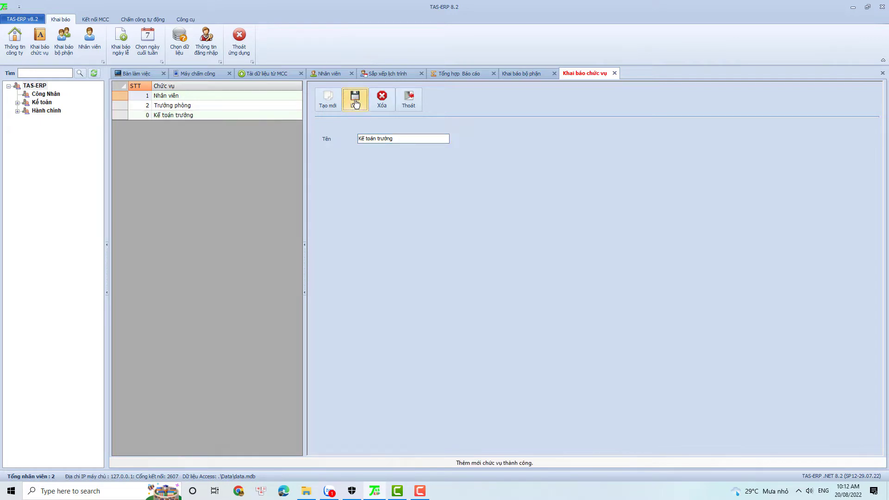
Step: Add and save another job position named "kế toán kho", and refresh the department tree
click(327, 98)
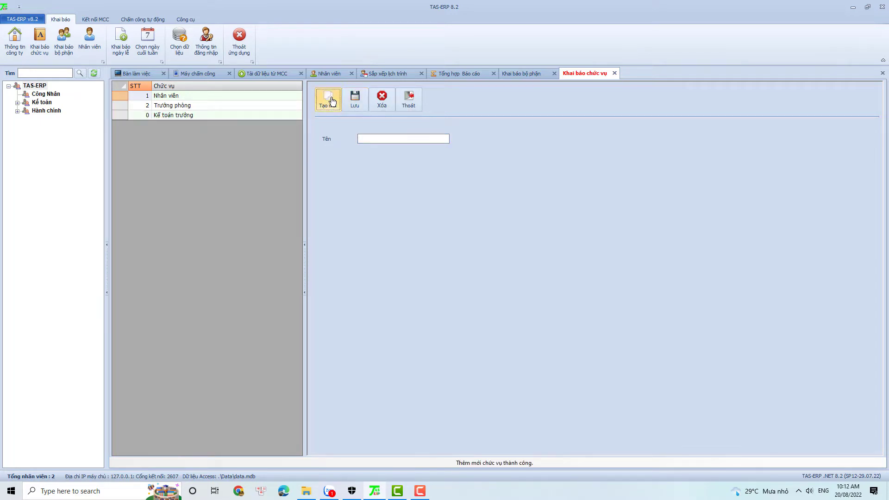
click(363, 138)
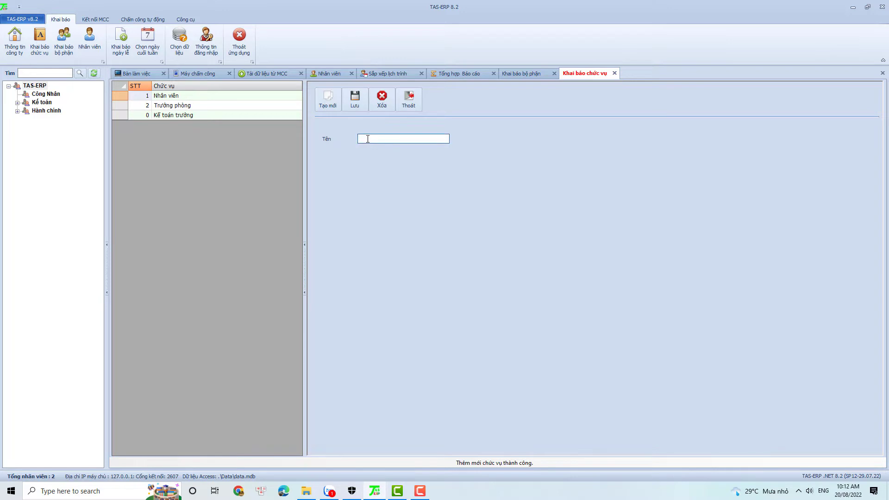
text(kế toán kho)
click(355, 103)
click(94, 74)
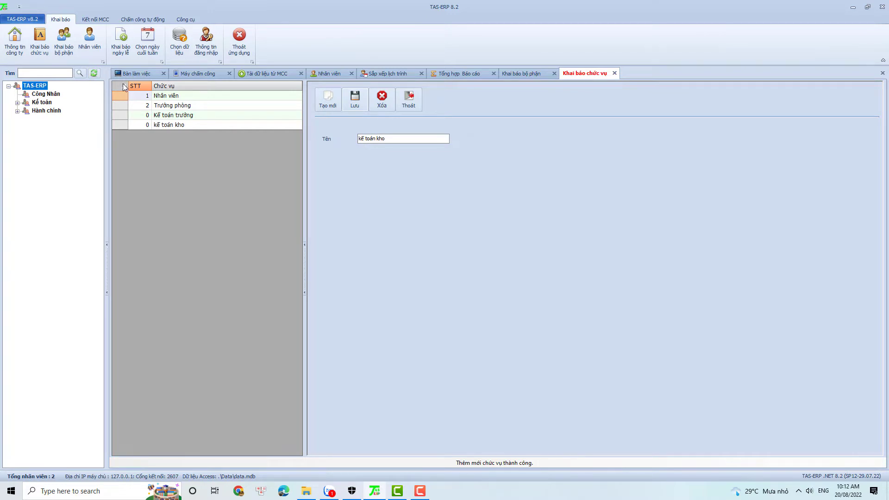
Step: Export the employee list to the Desktop as an Excel file named "danh sach nhan vien test"
click(88, 45)
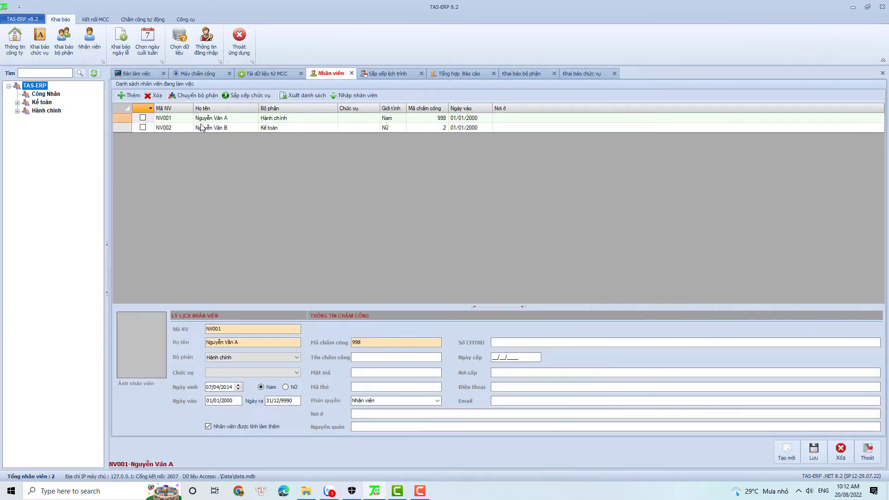
click(299, 98)
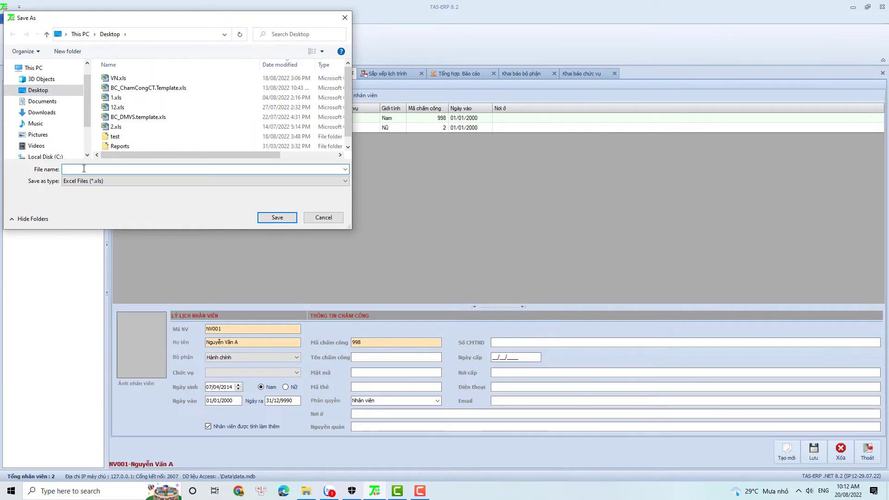
text(dánhachs)
key(BackSpace)
key(BackSpace)
key(BackSpace)
key(BackSpace)
key(BackSpace)
key(BackSpace)
text(an)
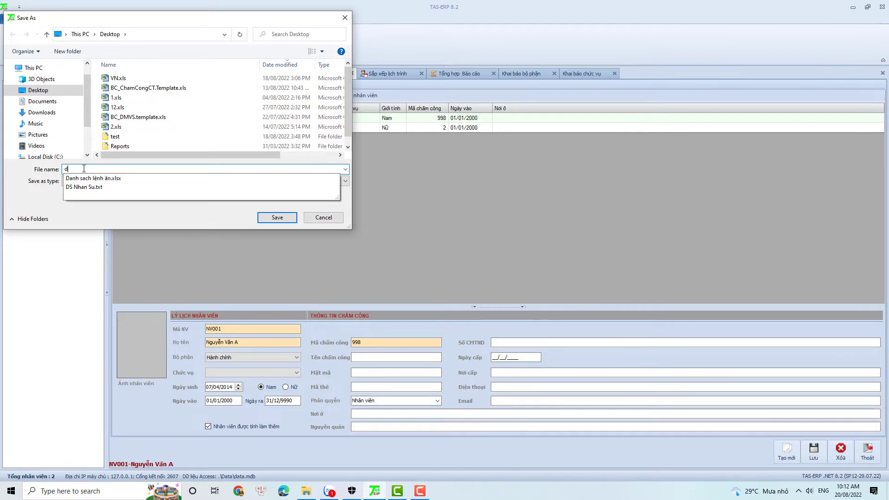
text(h sah)
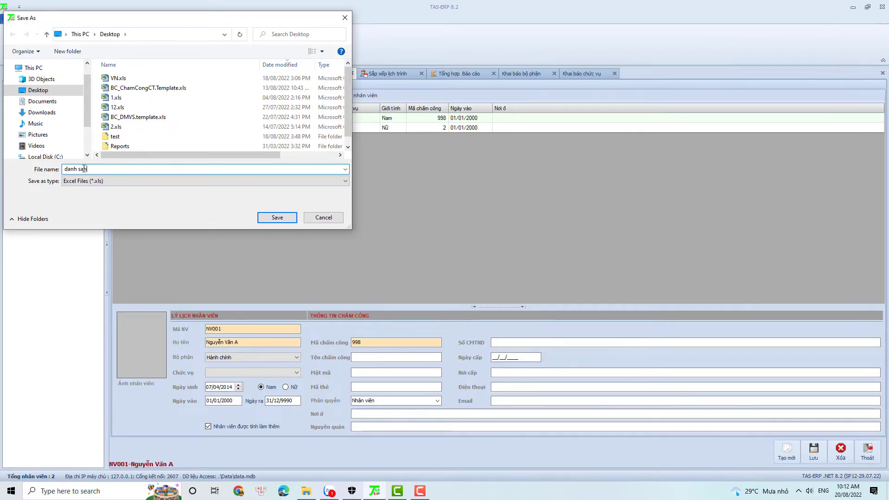
key(BackSpace)
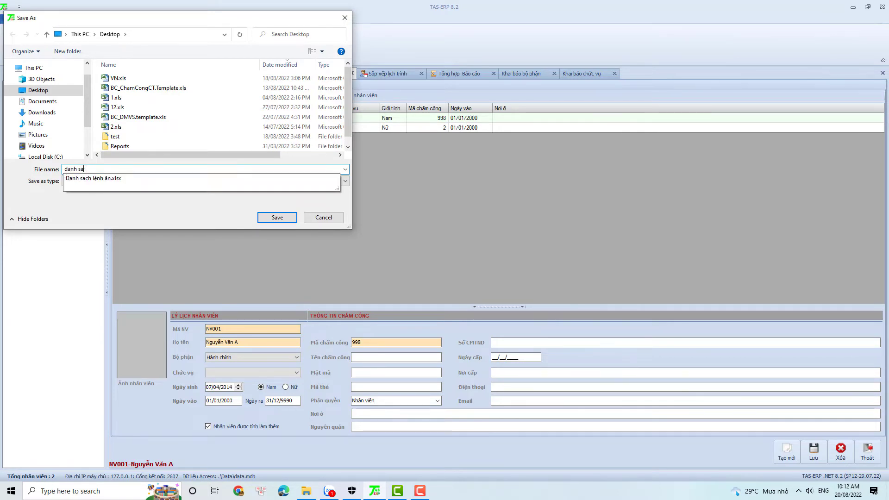
text(ch nhan vi)
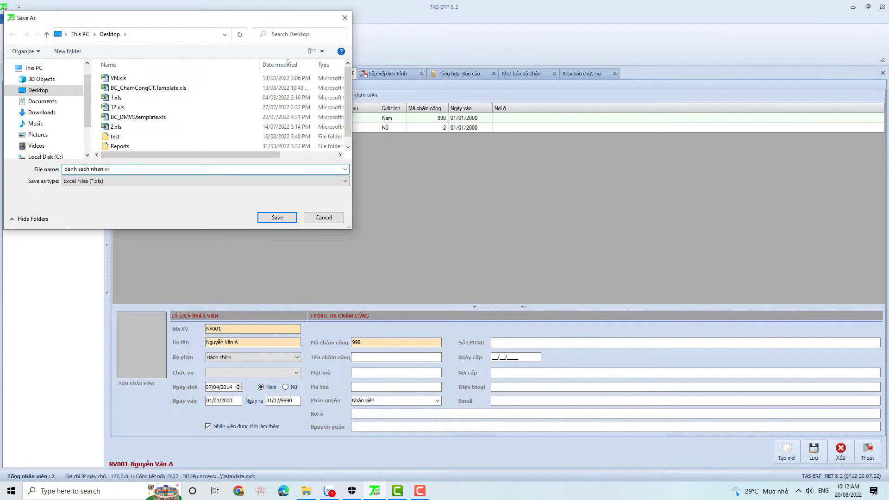
text(en test)
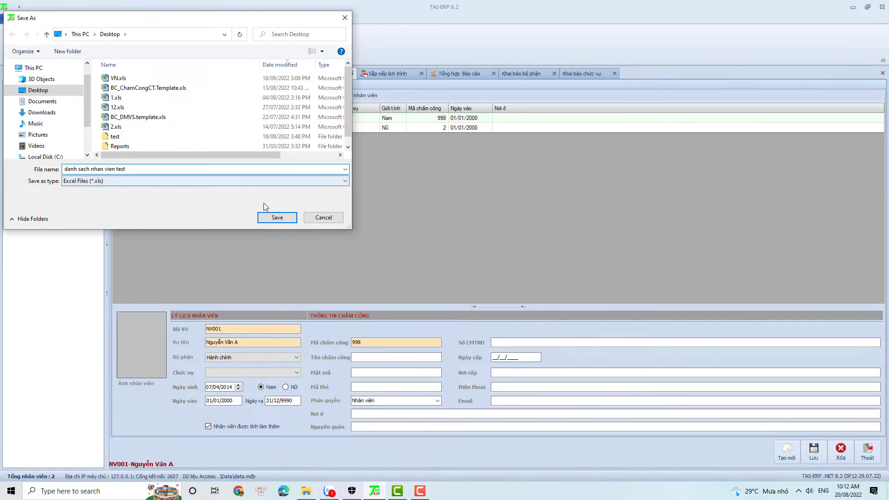
click(274, 217)
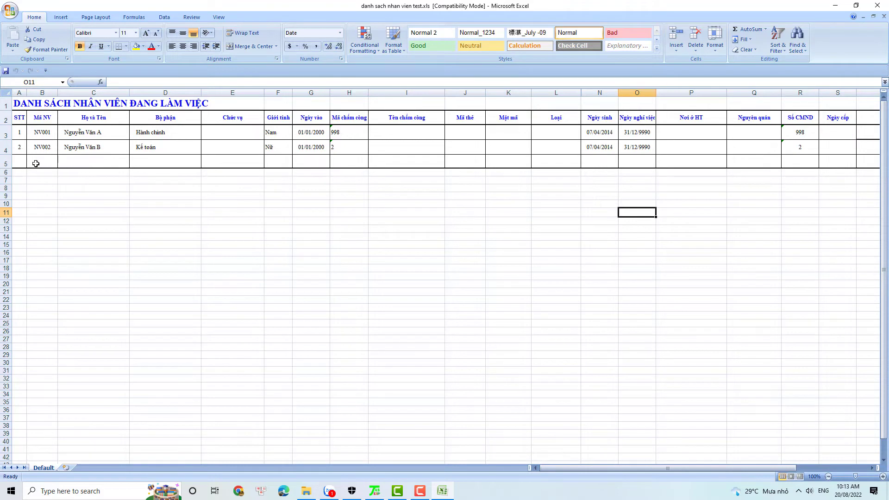
Step: Start a new employee in row 5 with STT 3, the employee code and the employee's full name
click(19, 162)
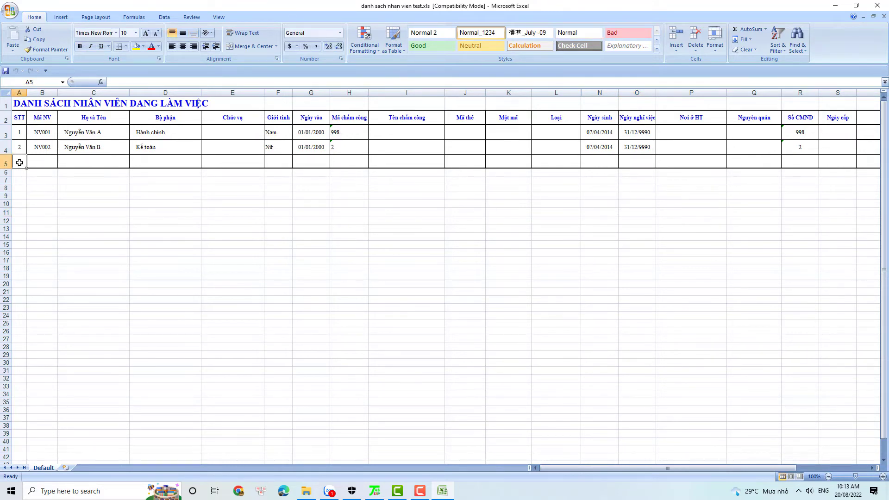
text(3)
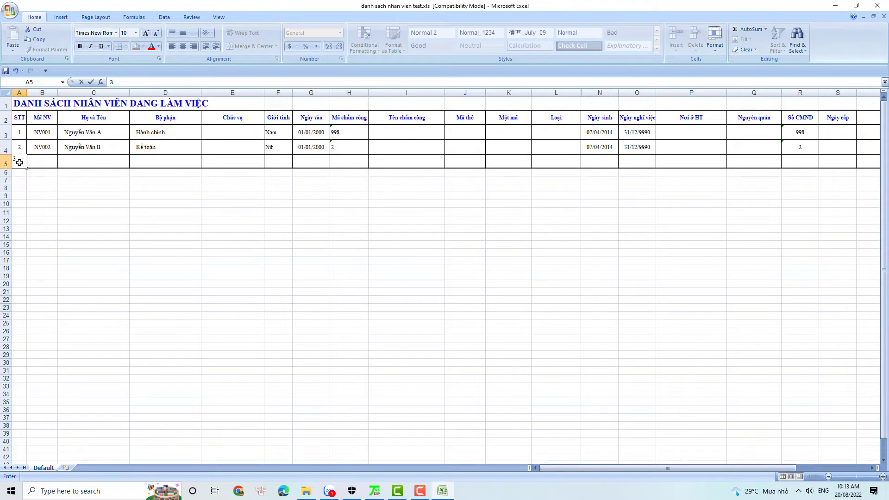
key(Tab)
text(NV003)
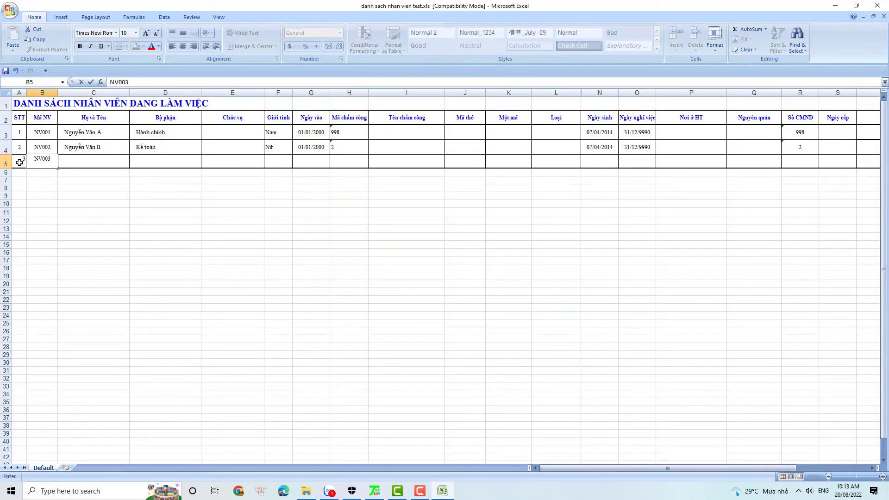
key(Tab)
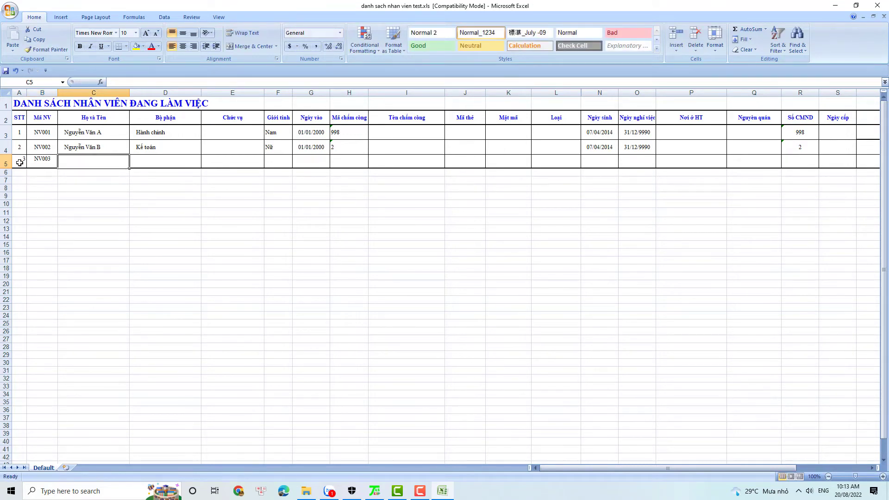
text(Nguyê)
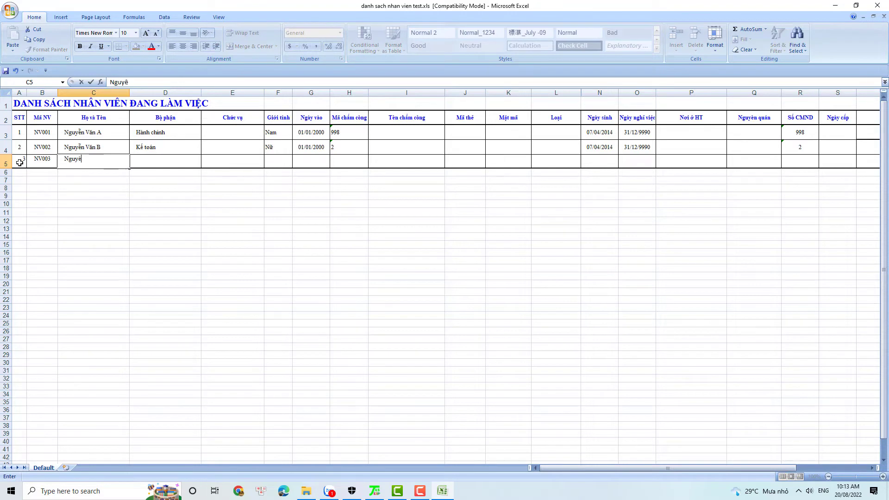
text(nx văn Nguyê)
text(n)
key(Tab)
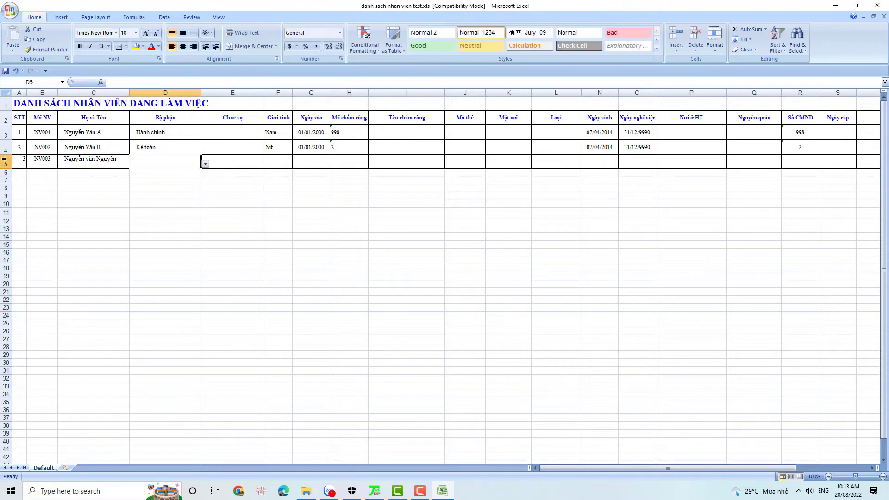
Step: Set the row 5 employee's department to Công Nhân and gender to Nam
click(205, 164)
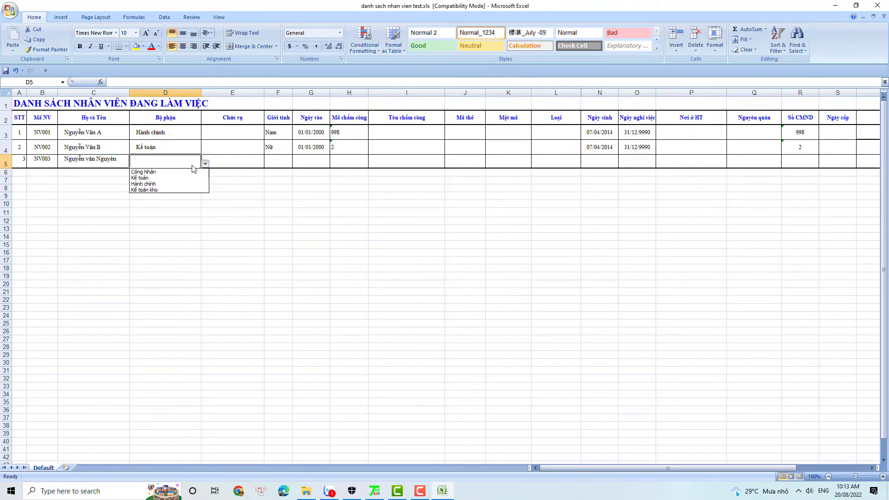
click(150, 172)
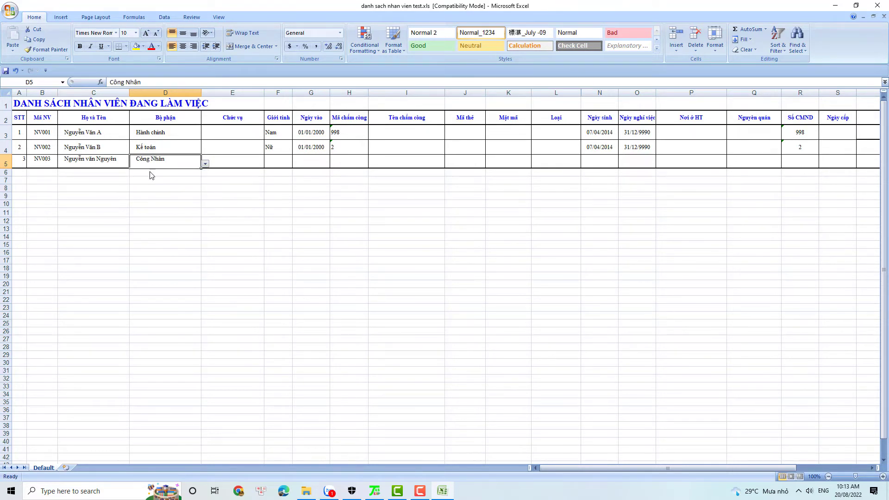
click(276, 163)
text(Nam)
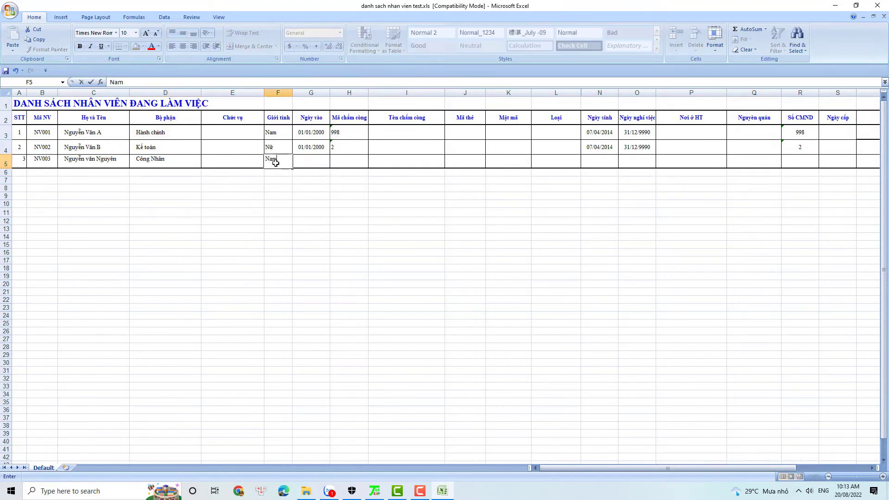
Step: Enter 01/01/2010 as the start date and 3 as the attendance code for the row 5 employee
click(304, 162)
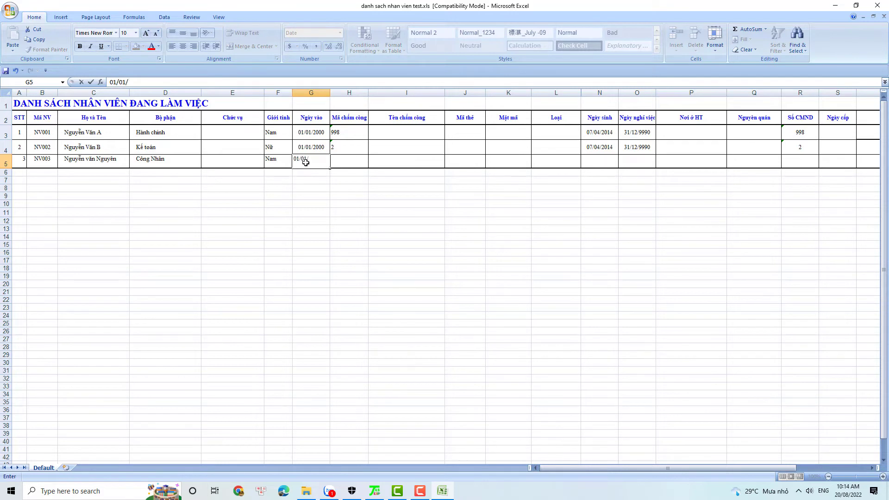
text(2010)
key(Tab)
text(3)
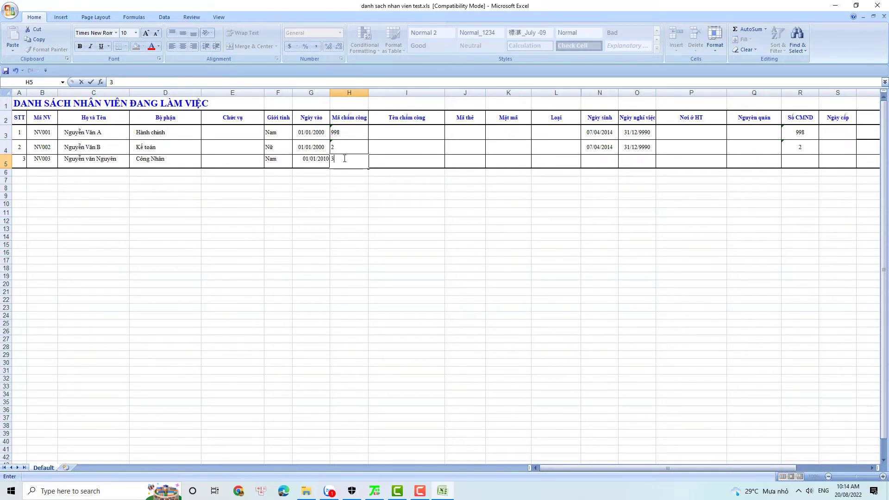
click(593, 163)
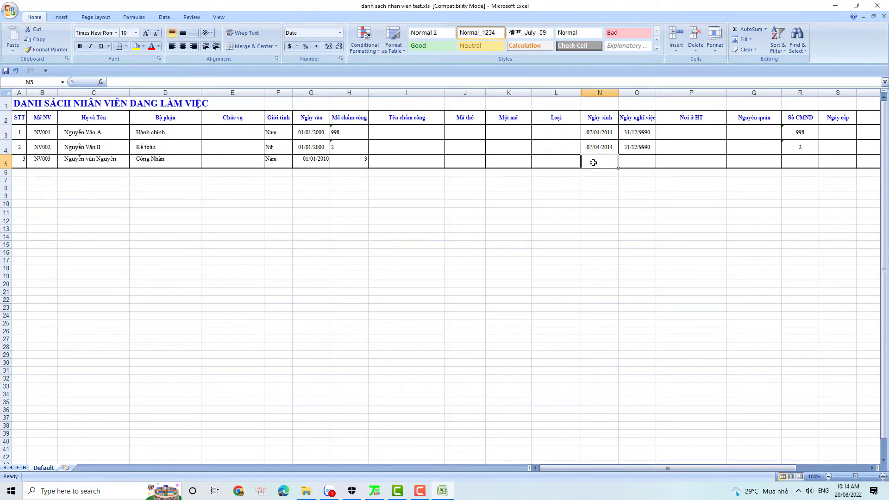
Step: Enter the row 5 employee's date of birth and set the leave date (Ngày nghỉ việc) to 01/01/9990
text(01/10)
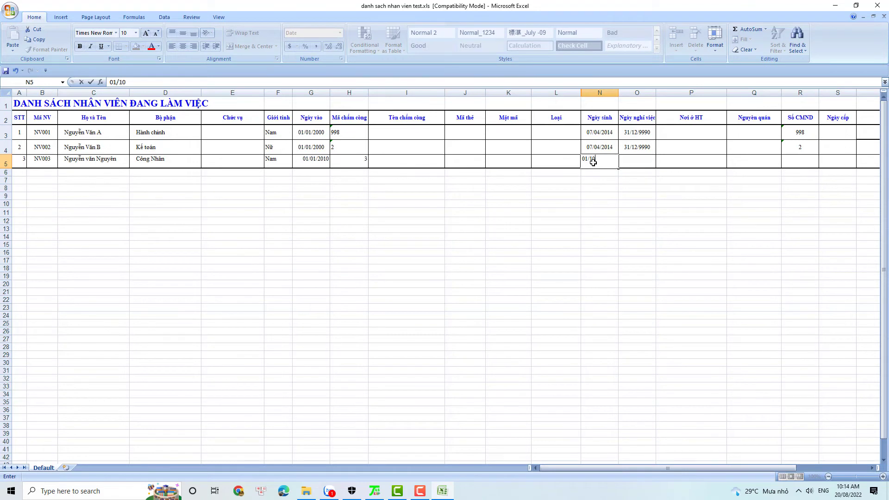
text(/1988)
click(629, 164)
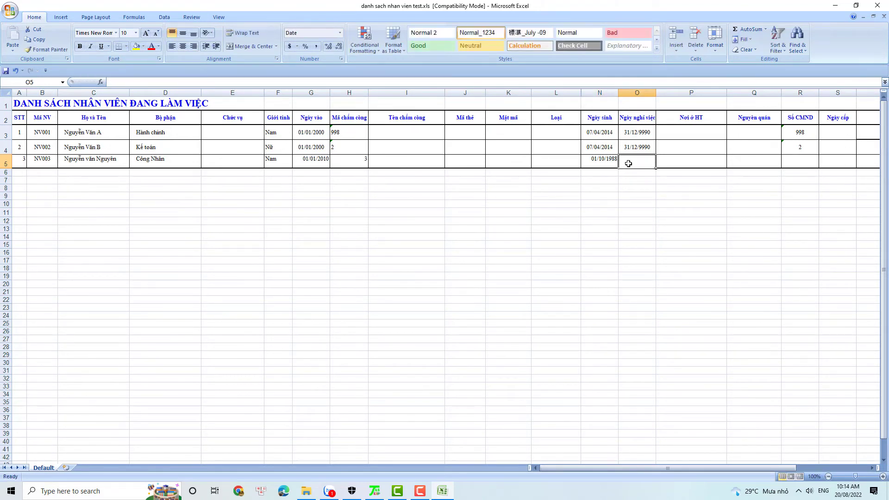
text(01)
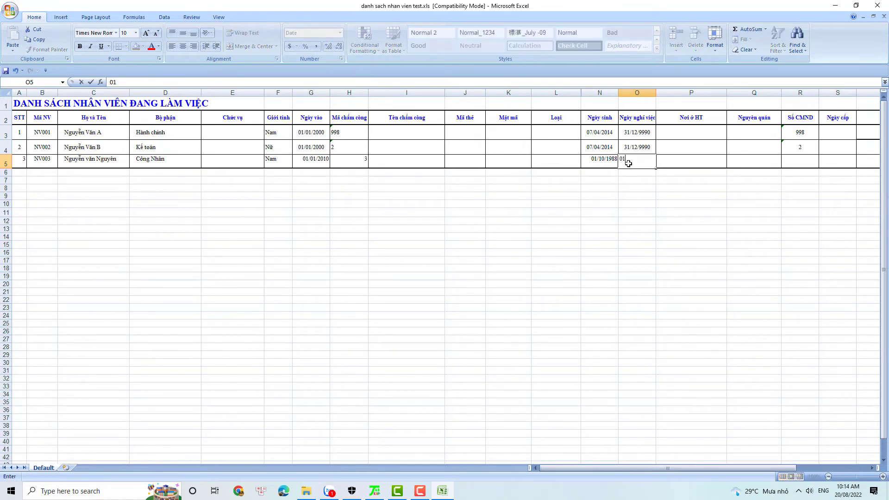
text(/01/9990)
Step: Start another employee in row 6 with STT 4, the employee code and the employee's full name
click(22, 174)
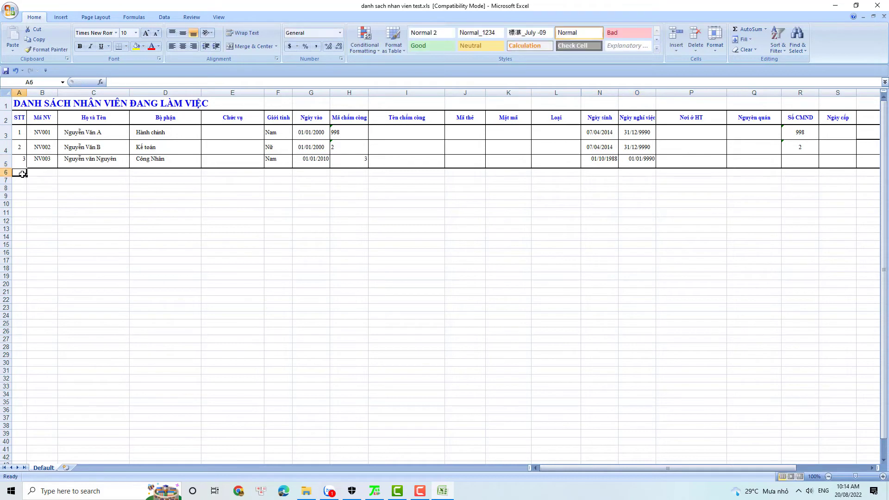
text(4)
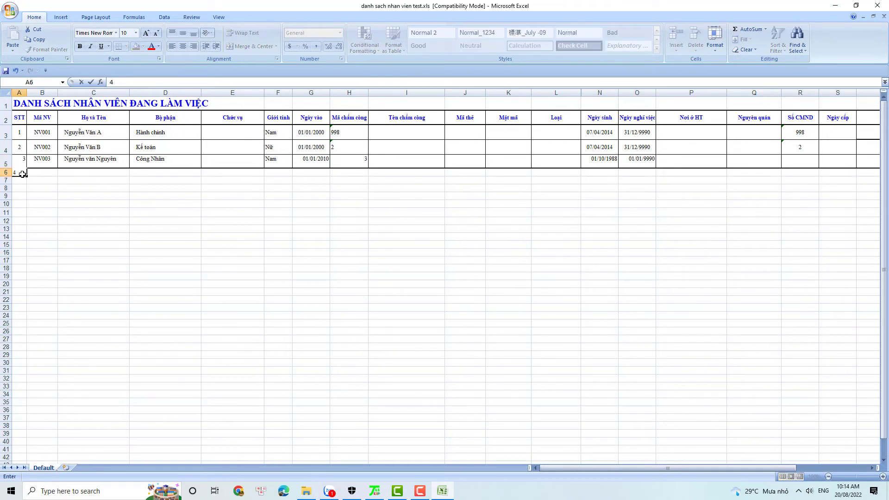
key(Tab)
text(Nv004)
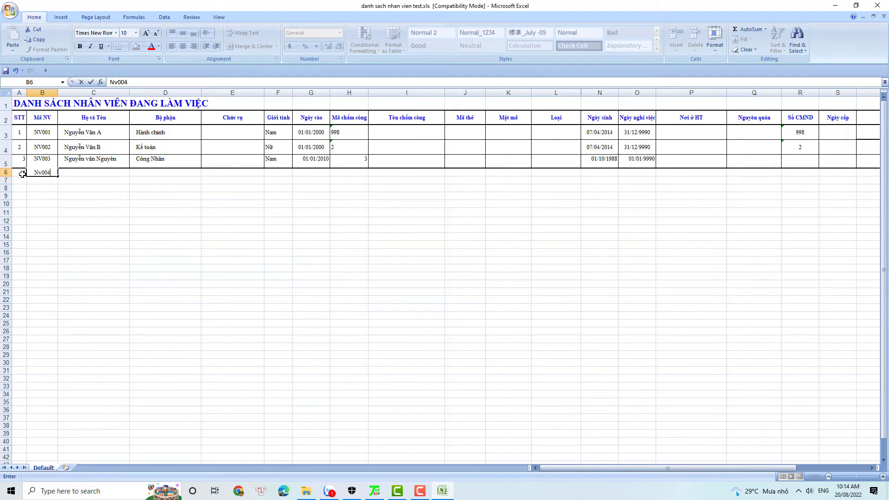
key(Tab)
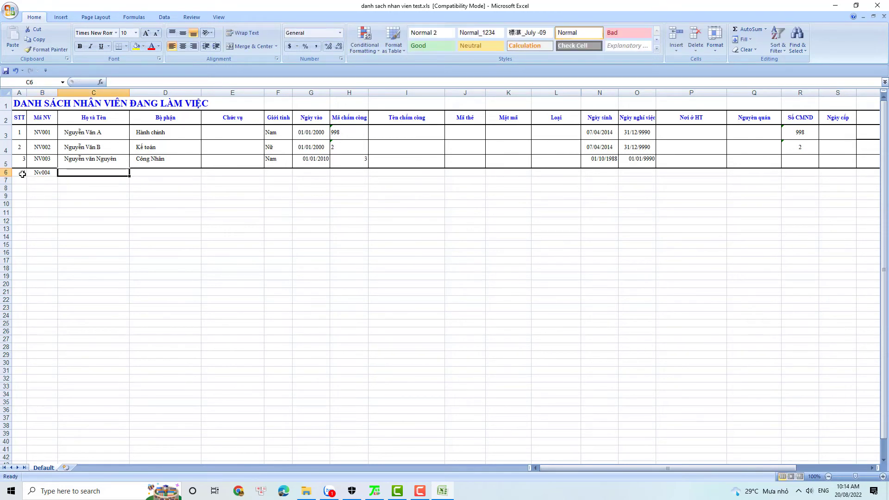
text(Nguyên)
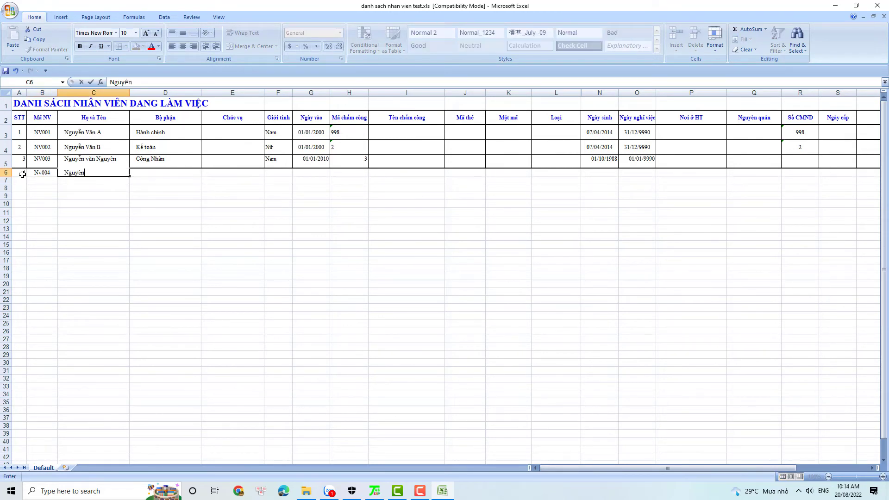
text(x thij Huees)
Step: Set the row 6 employee's department to Kế toán and position to Kế toán trưởng
click(197, 174)
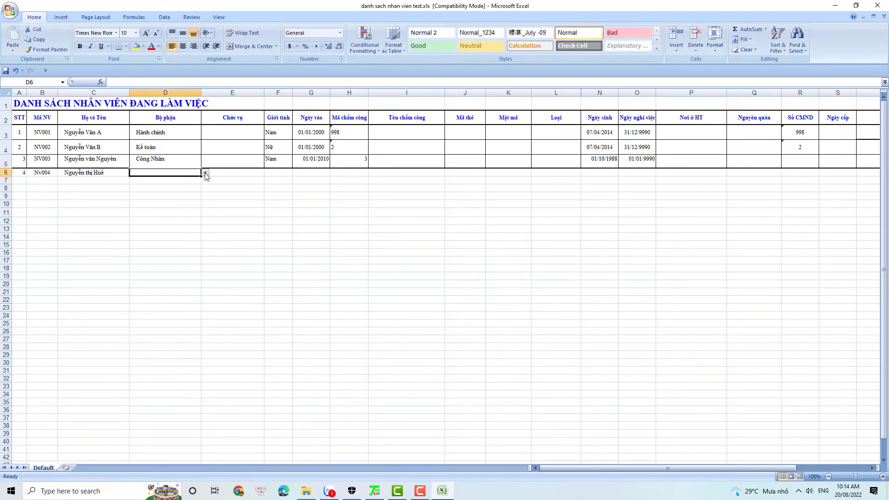
click(205, 173)
click(162, 187)
click(256, 172)
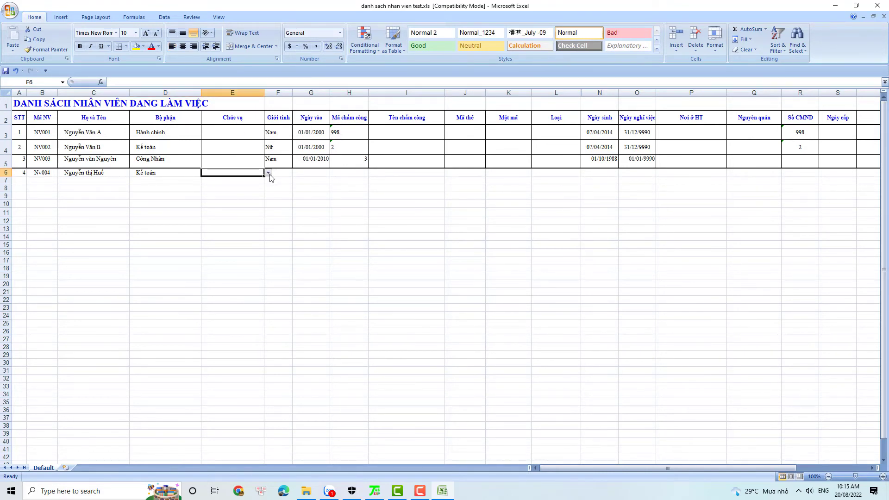
click(268, 173)
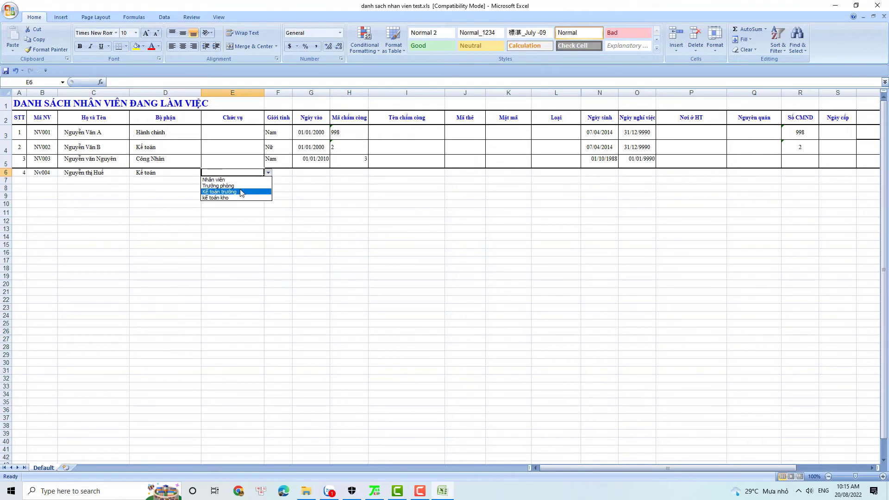
click(241, 192)
Step: Fill in the row 6 employee's gender as Nữ, start date as 01/01/2022 and attendance code as 4
click(280, 175)
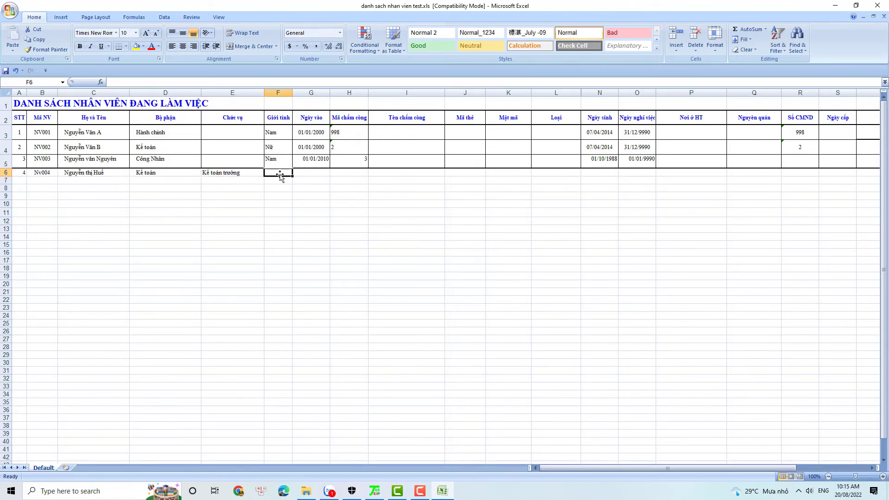
text(Nư)
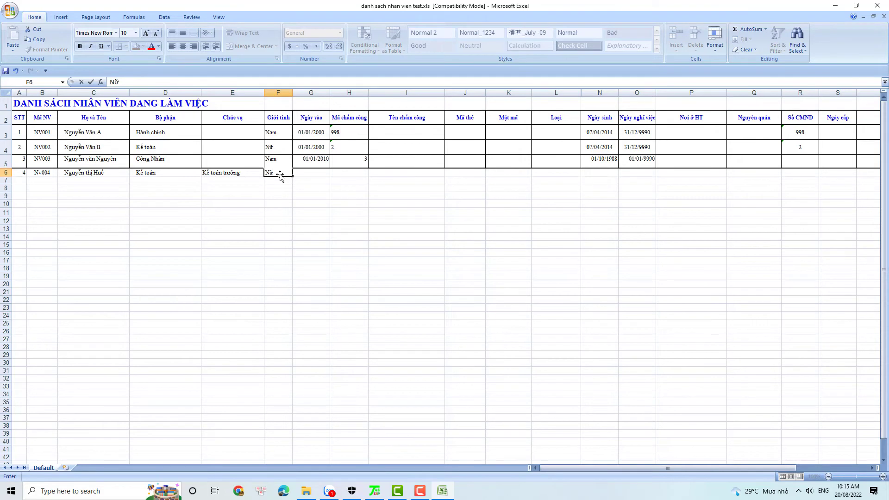
key(Tab)
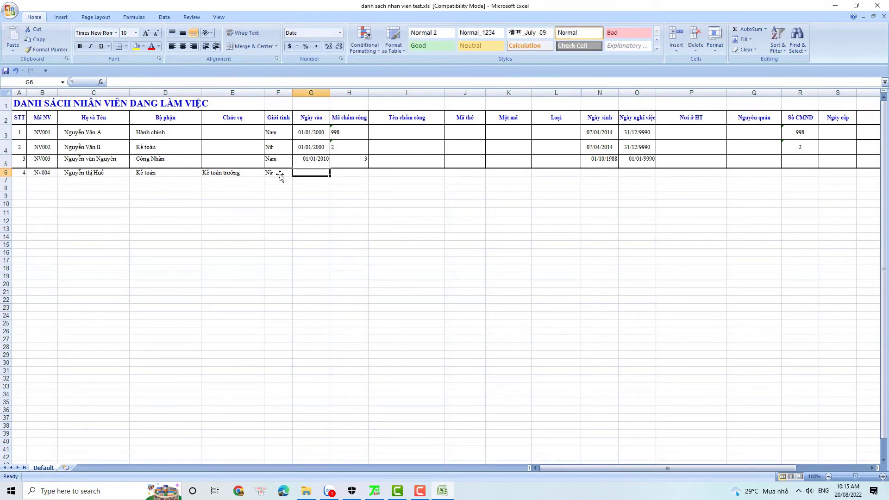
text(01/01)
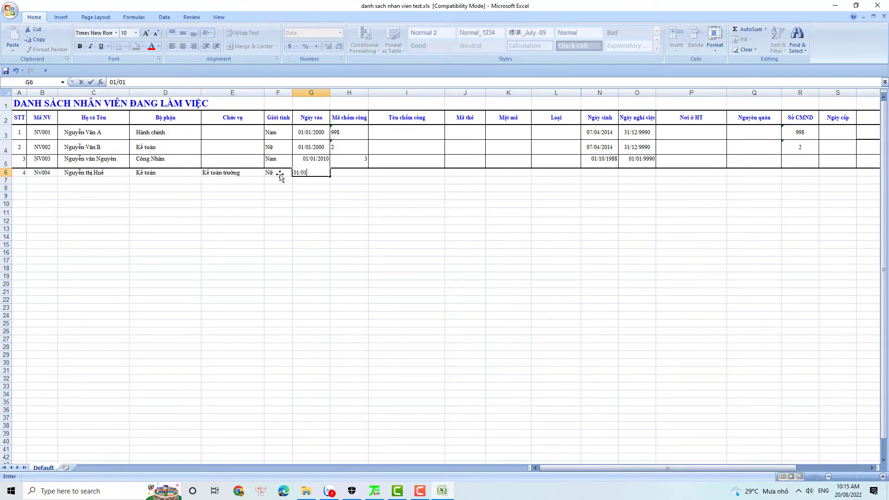
text(/2022)
key(Tab)
text(4)
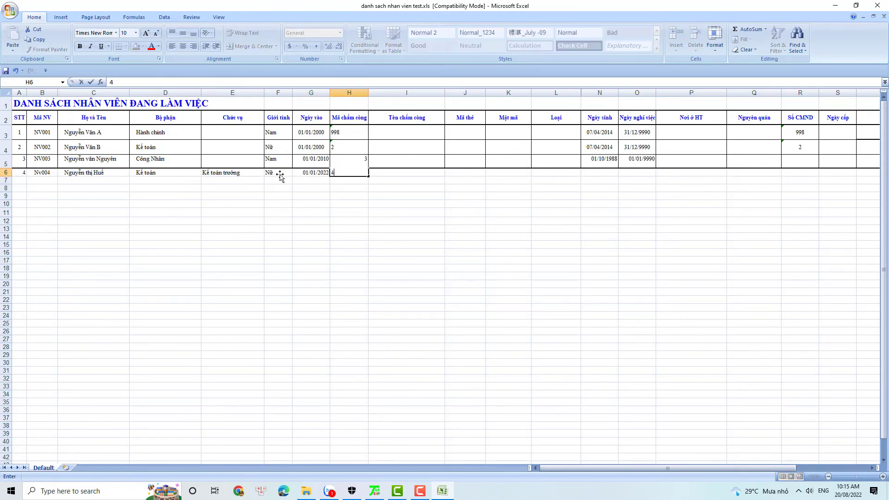
Step: Enter the row 6 employee's date of birth and leave date 01/01/9990, and save the workbook
click(595, 172)
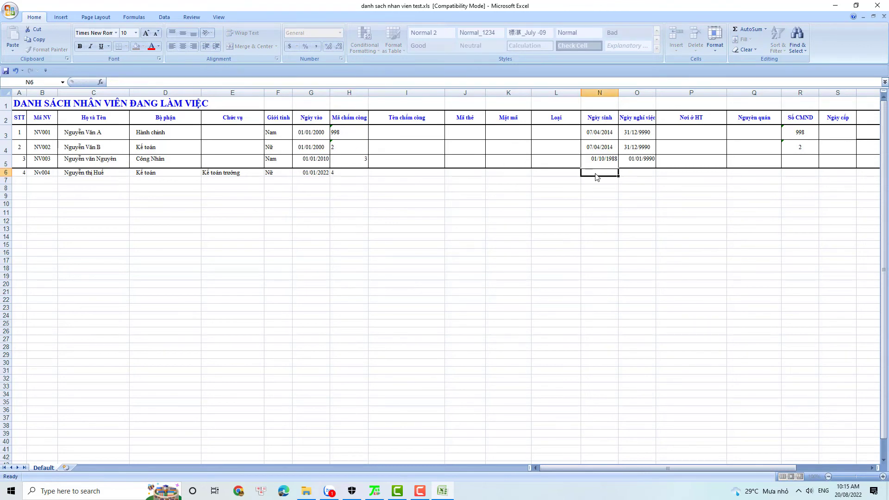
text(10/10/1988)
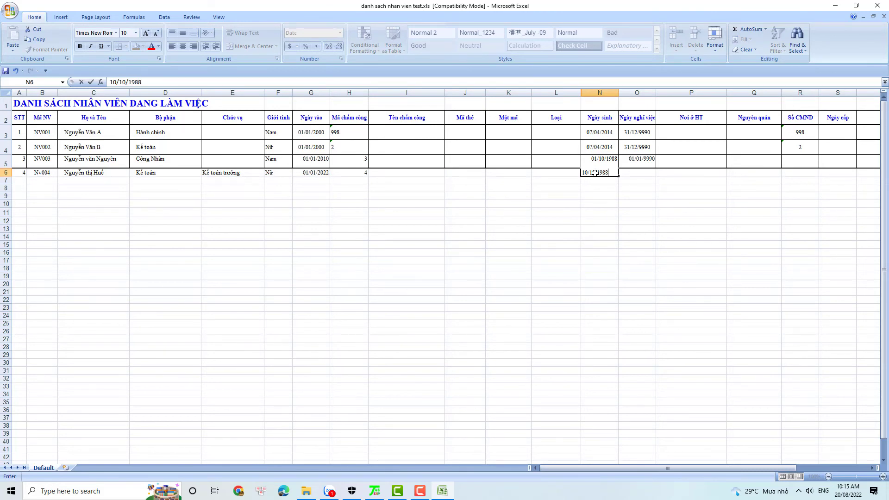
key(Tab)
text(01)
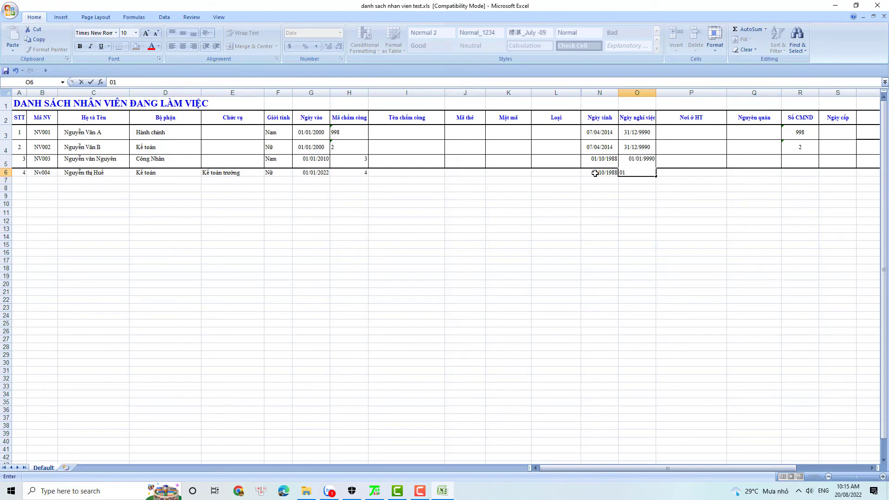
text(/01)
text(/000)
key(BackSpace)
key(BackSpace)
key(BackSpace)
text(9990)
click(6, 72)
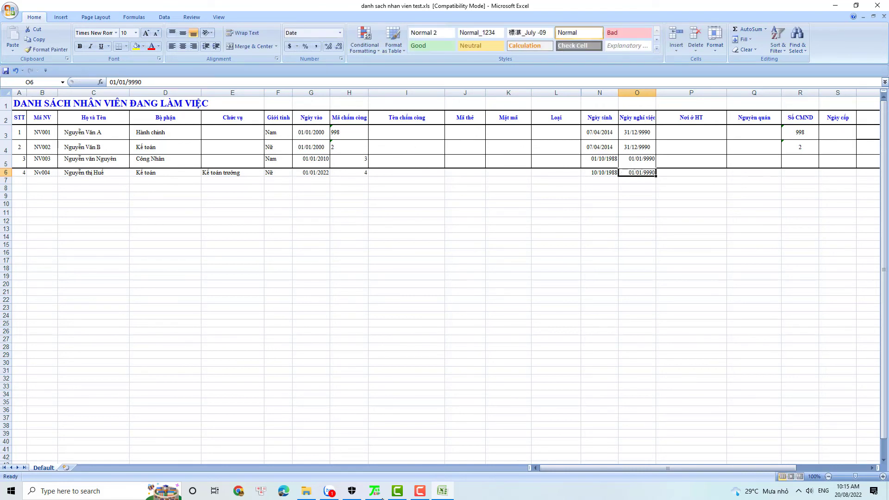
Step: Switch to TAS-ERP and import the employees from "danh sach nhan vien test.xls" on the Desktop
mouse_move(385, 494)
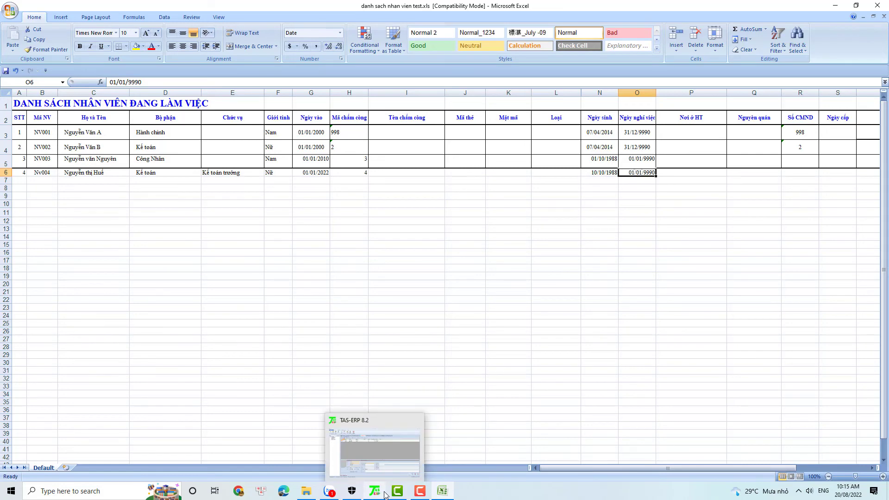
click(377, 492)
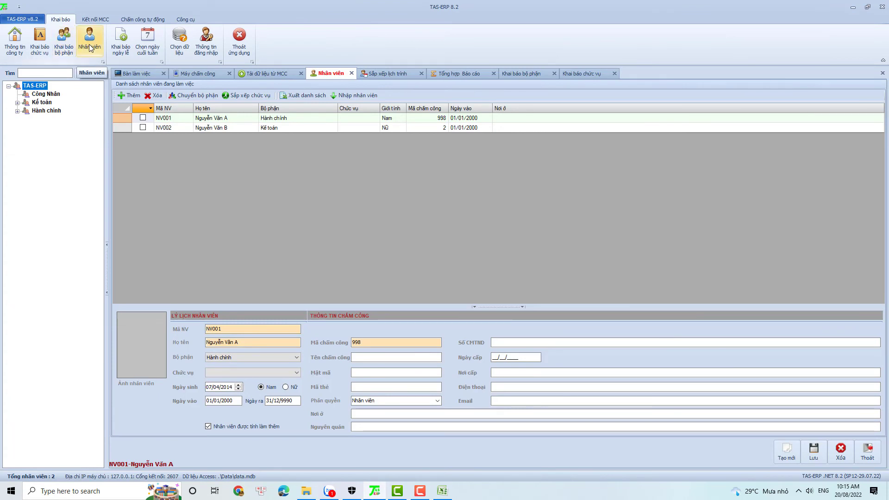
click(354, 96)
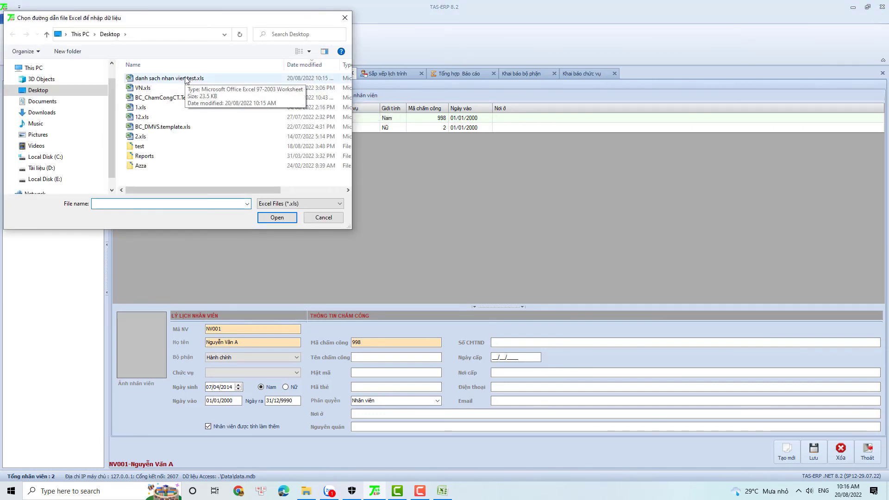
click(185, 79)
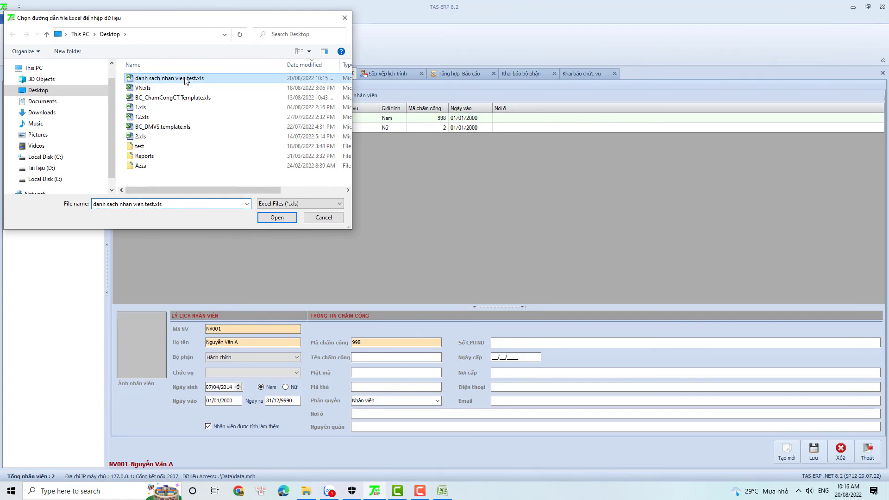
click(283, 220)
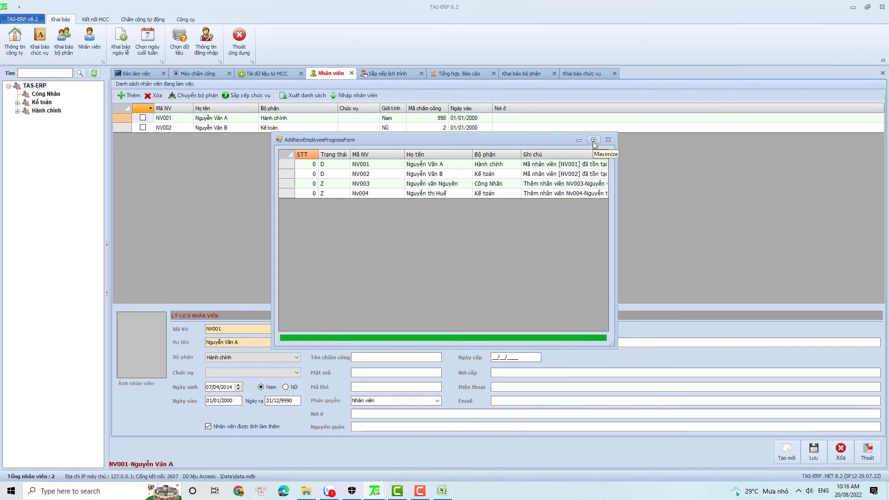
Step: Examine the import status of each employee at full window size, close the report and refresh the department tree
click(593, 140)
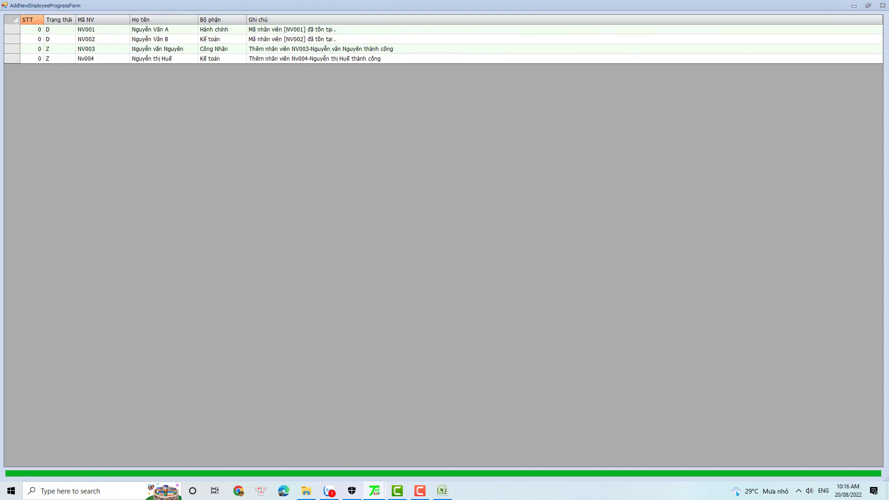
click(881, 6)
click(94, 74)
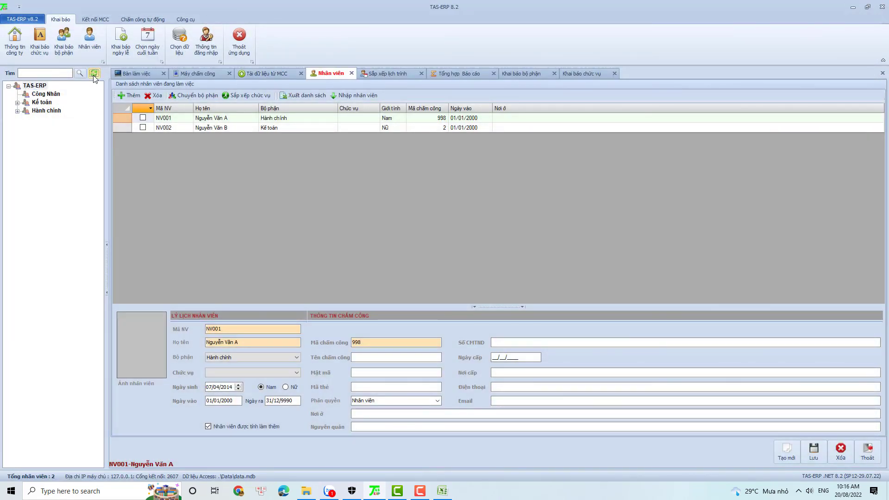